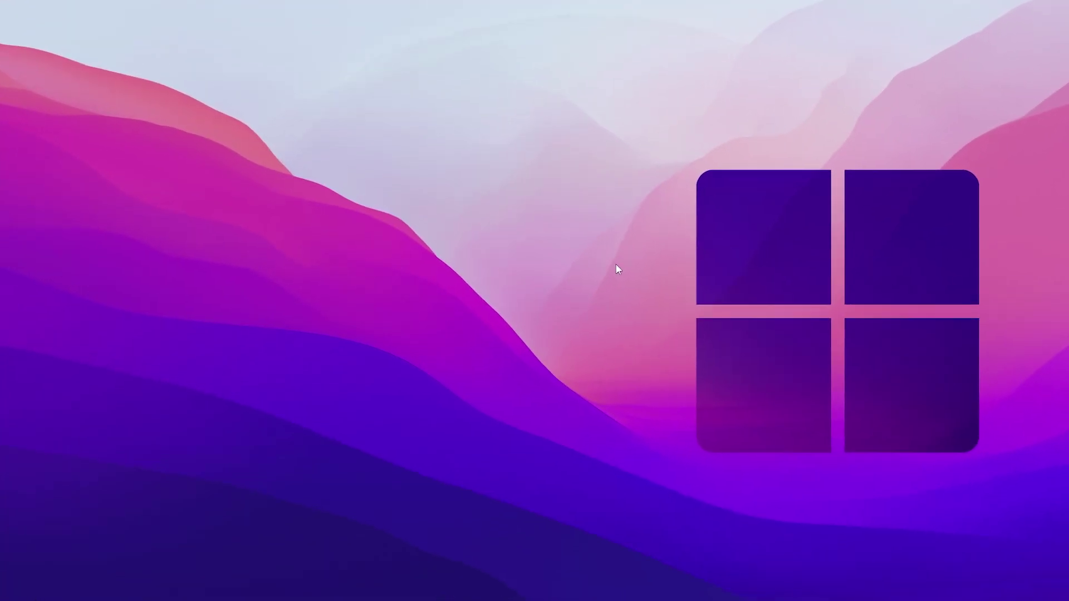
# Run gpedit.msc and browse to Administrative Templates > Windows Components > App Privacy.
pyautogui.press('super+r')
pyautogui.moveTo(117, 451); pyautogui.dragTo(467, 223)
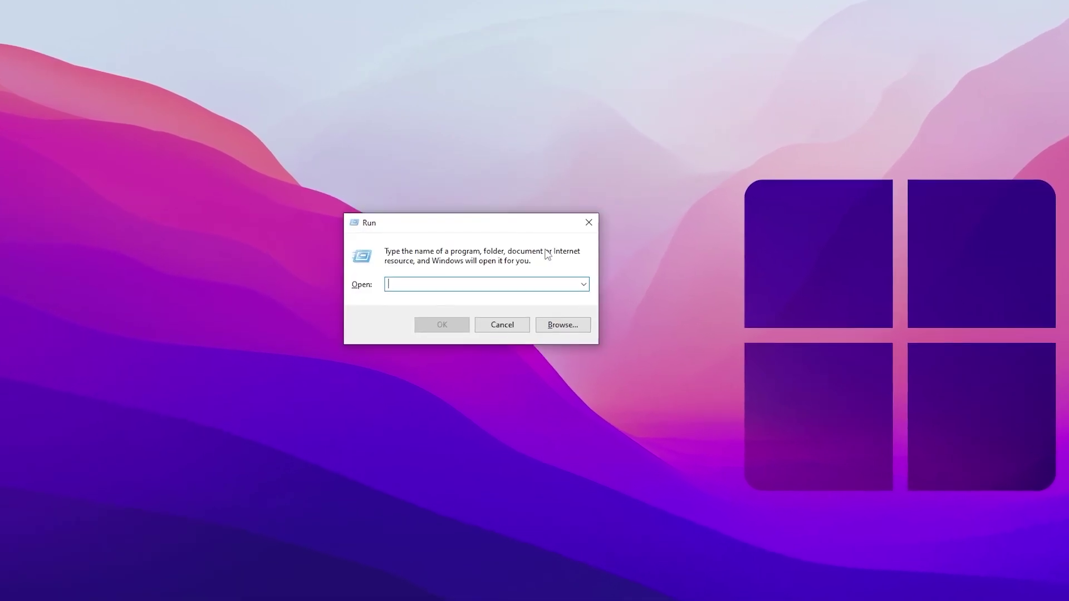
pyautogui.write('gpedit.msc')
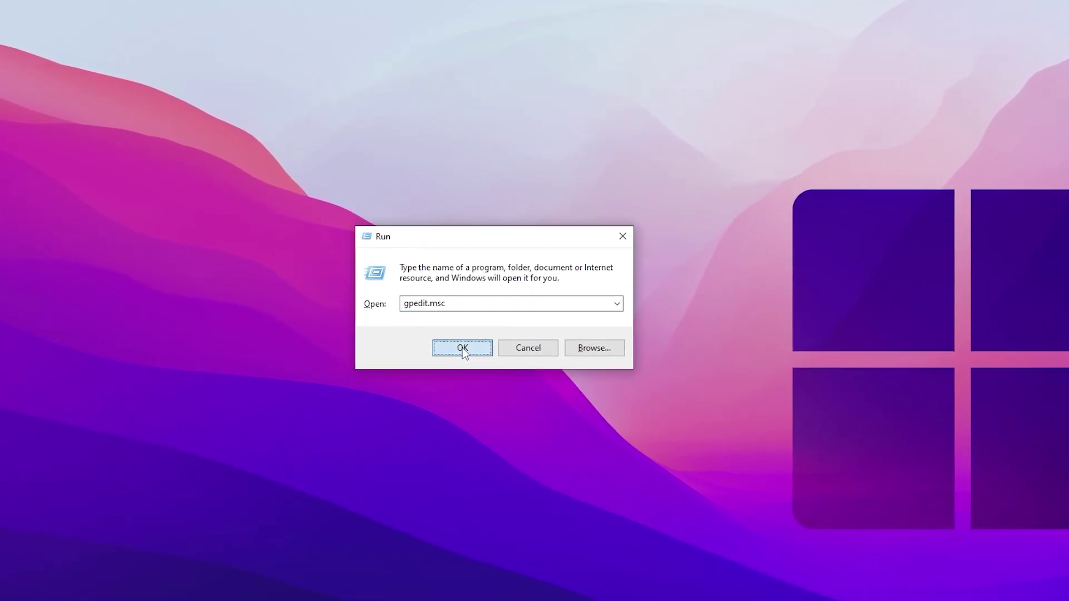
pyautogui.click(465, 351)
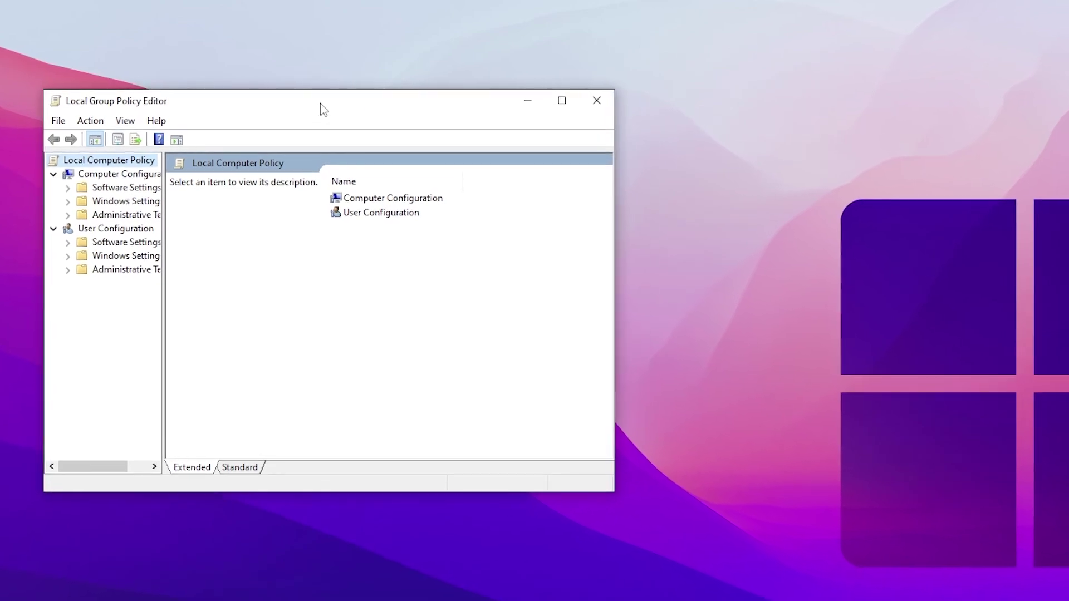
pyautogui.moveTo(320, 102); pyautogui.dragTo(527, 106)
pyautogui.doubleClick(618, 203)
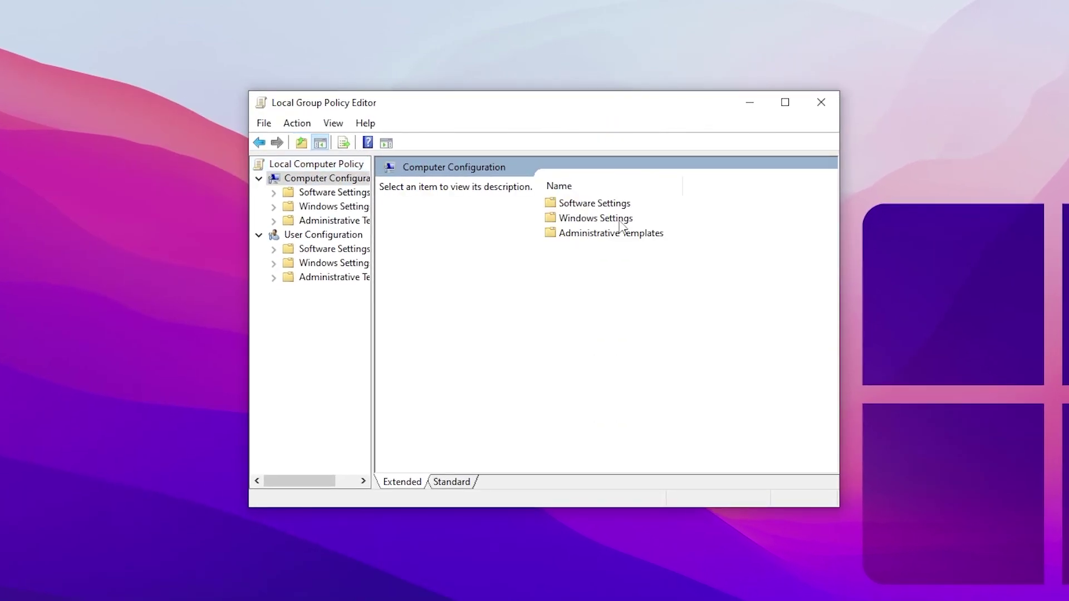
pyautogui.doubleClick(605, 233)
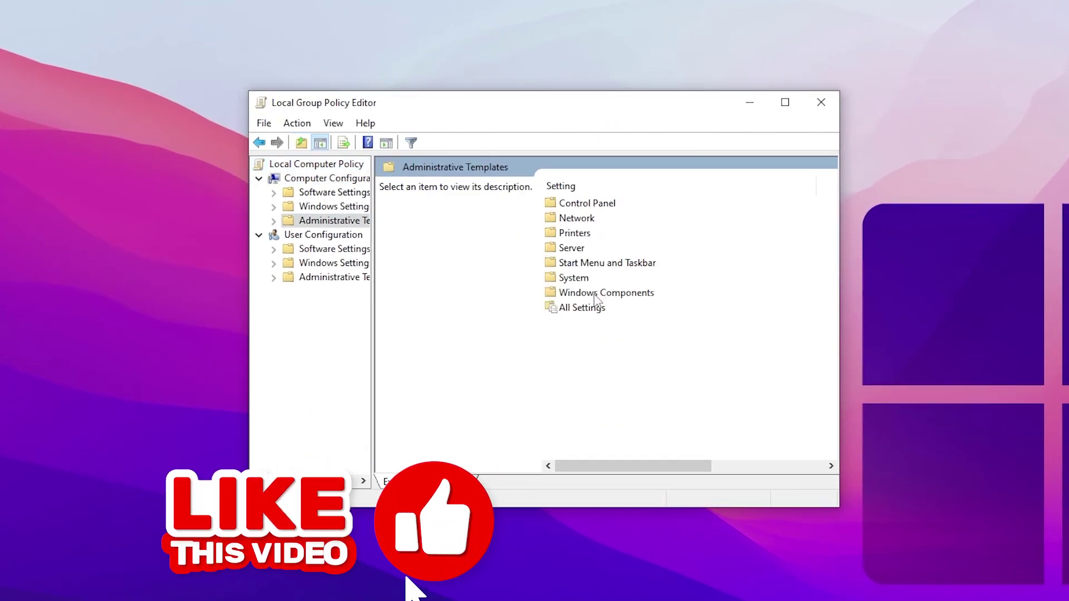
pyautogui.doubleClick(610, 293)
pyautogui.doubleClick(583, 248)
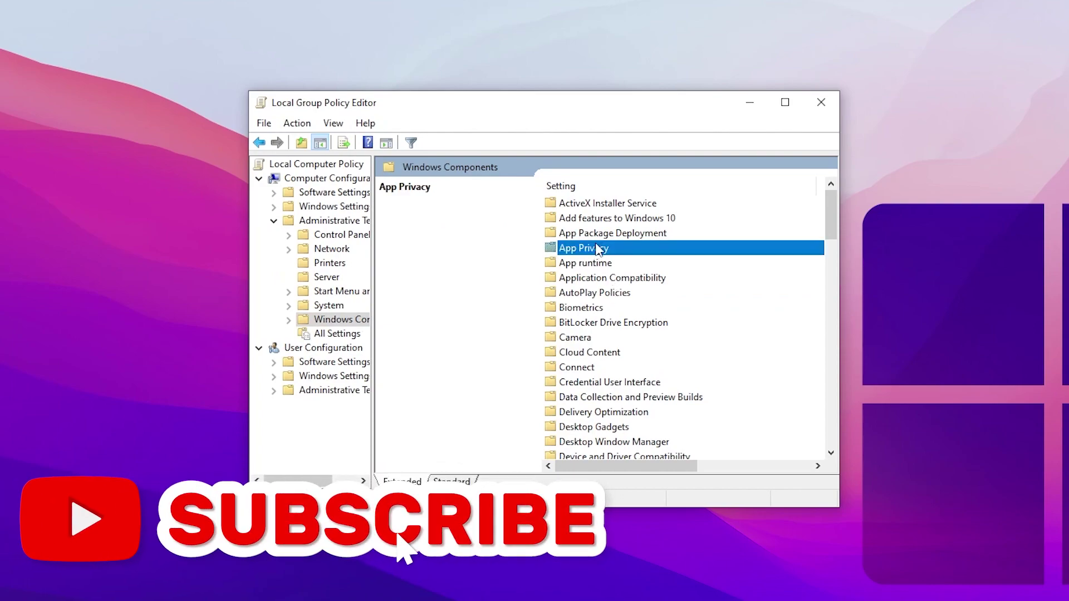
pyautogui.scroll(-3, 613, 269)
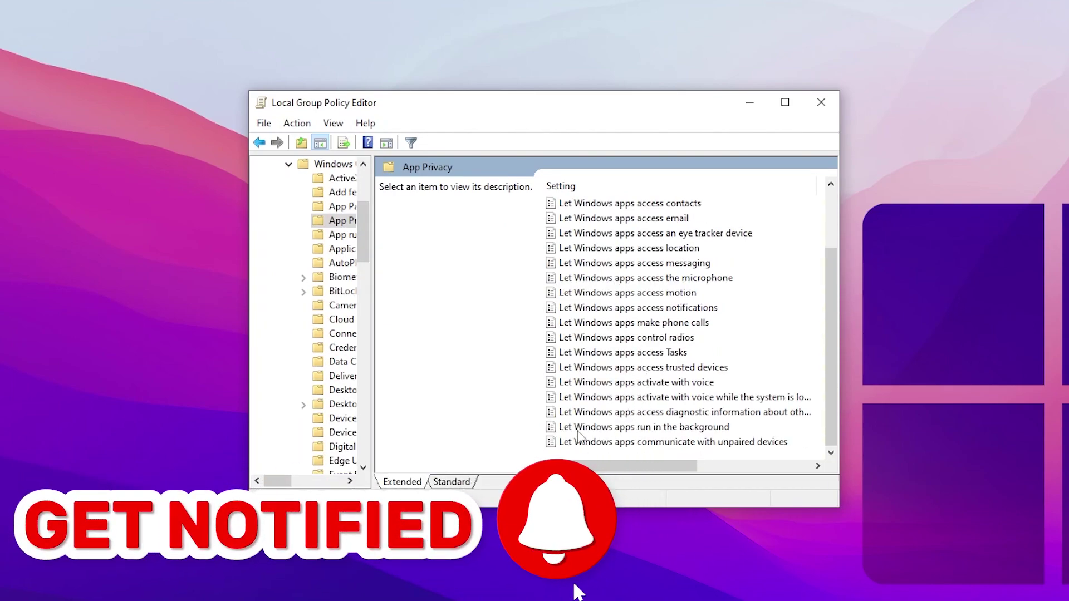
# Enable 'Let Windows apps run in the background' with Force Deny for all apps, then close the editor.
pyautogui.click(668, 428)
pyautogui.doubleClick(668, 428)
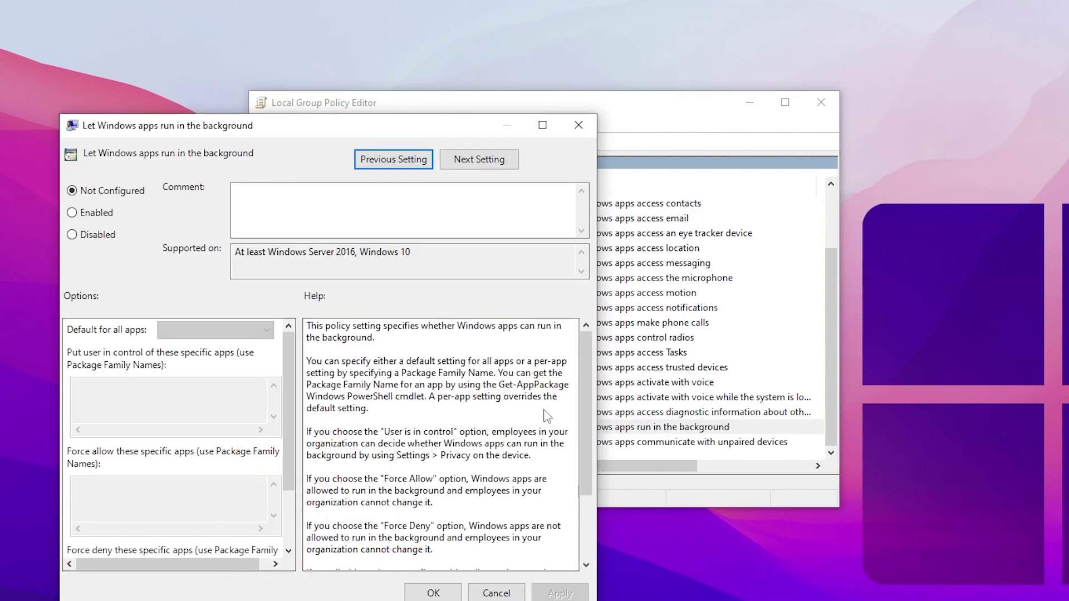
pyautogui.click(96, 213)
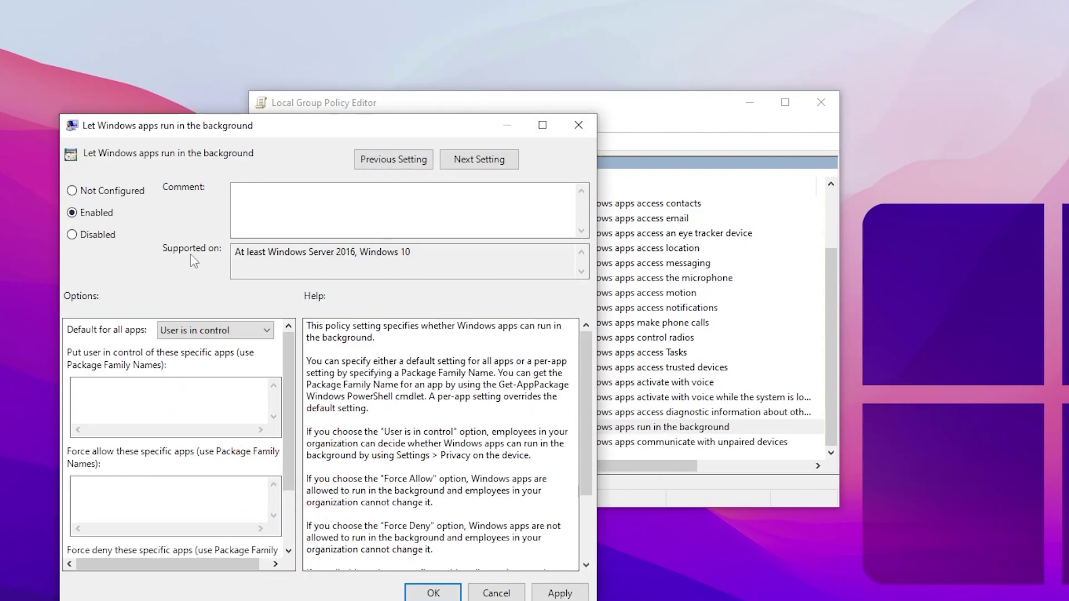
pyautogui.click(215, 329)
pyautogui.click(200, 370)
pyautogui.click(560, 592)
pyautogui.click(445, 593)
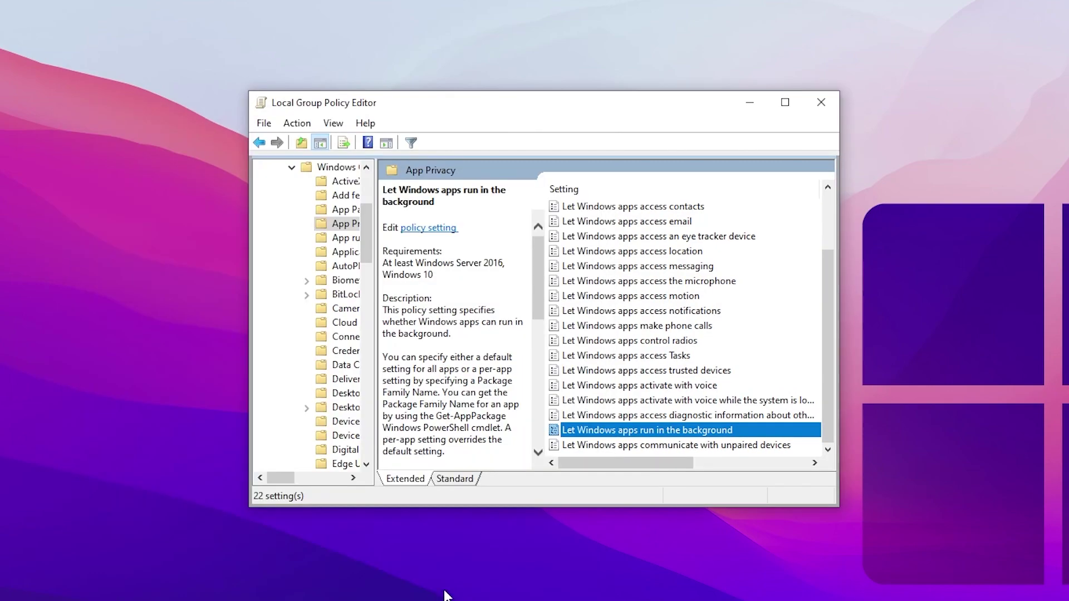
pyautogui.click(821, 102)
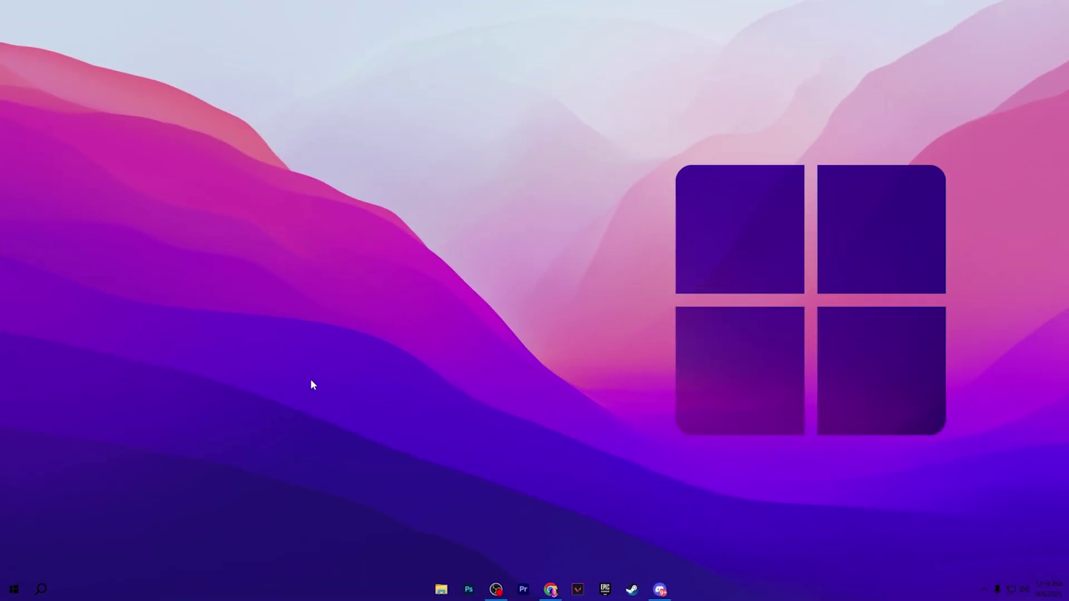
pyautogui.click(2, 590)
pyautogui.click(13, 548)
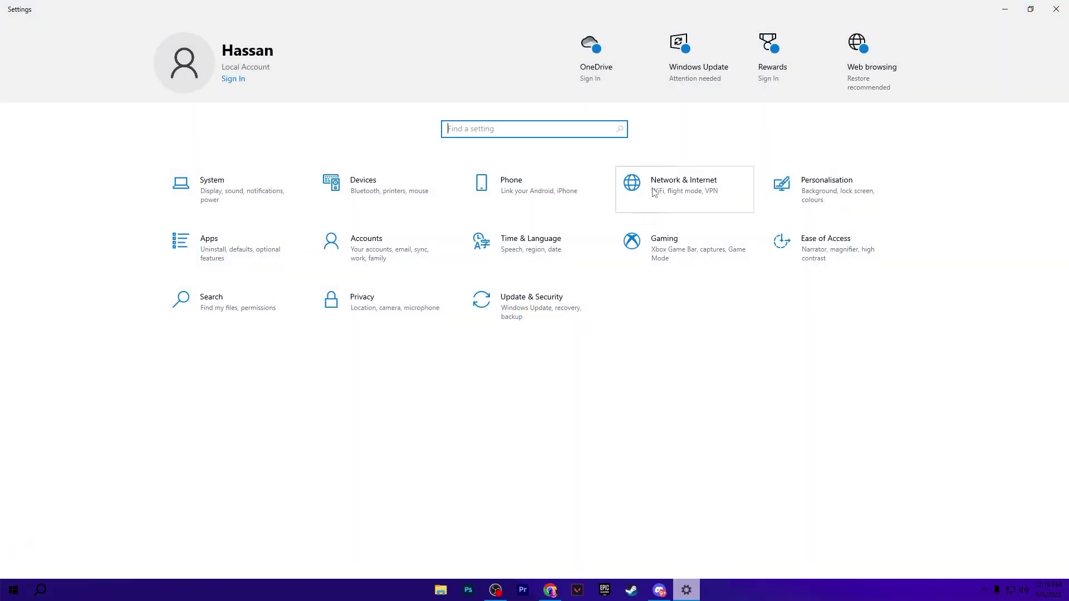
pyautogui.click(683, 185)
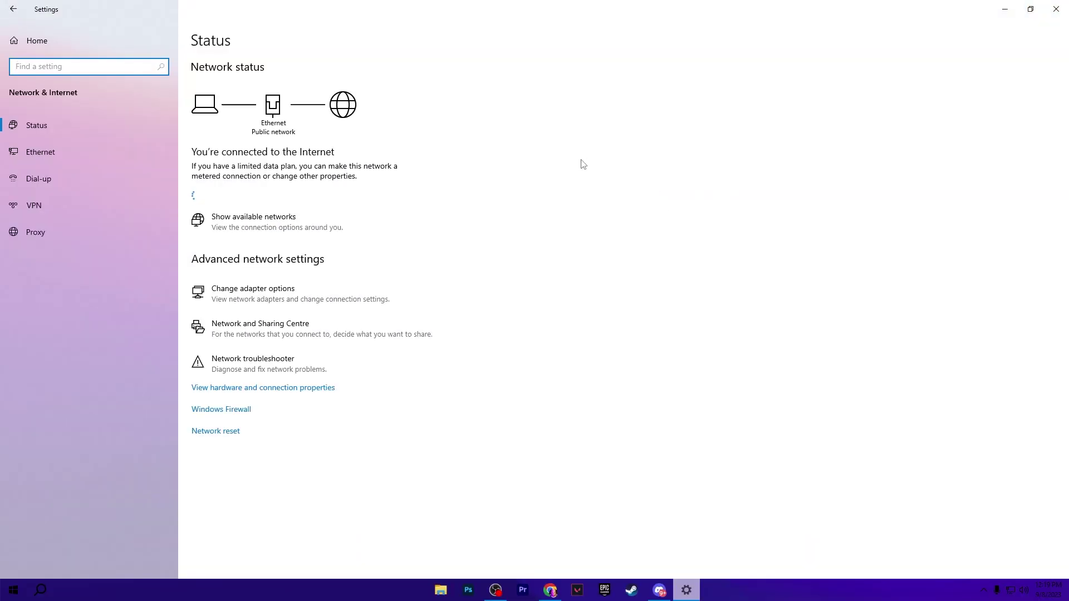
pyautogui.click(212, 434)
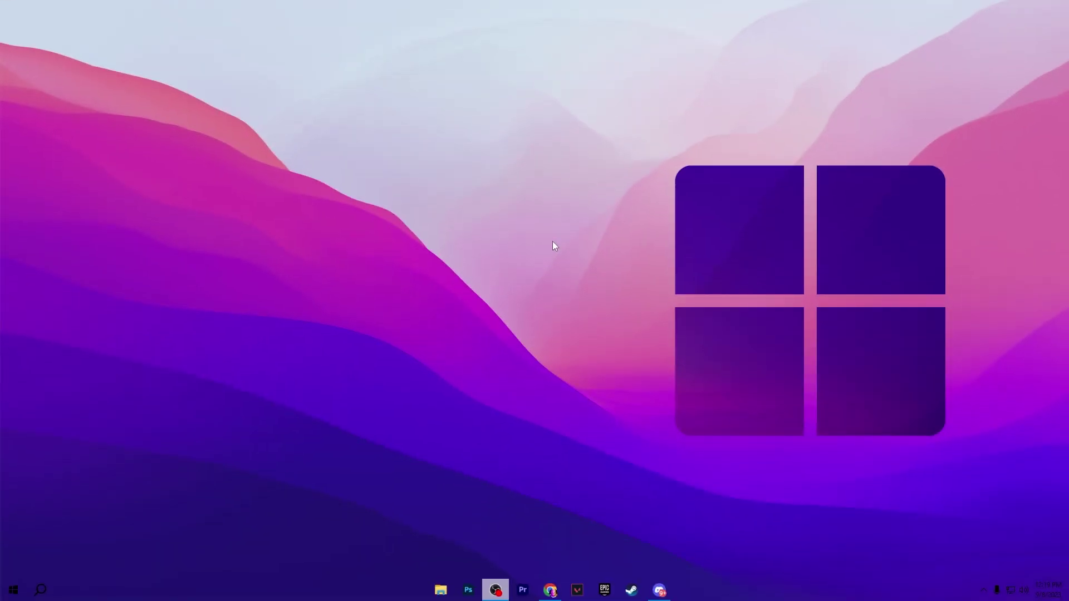
# Open the Ethernet adapter's properties and confirm IPv4 DNS servers 8.8.8.8 and 8.4.8.4.
pyautogui.rightClick(1011, 592)
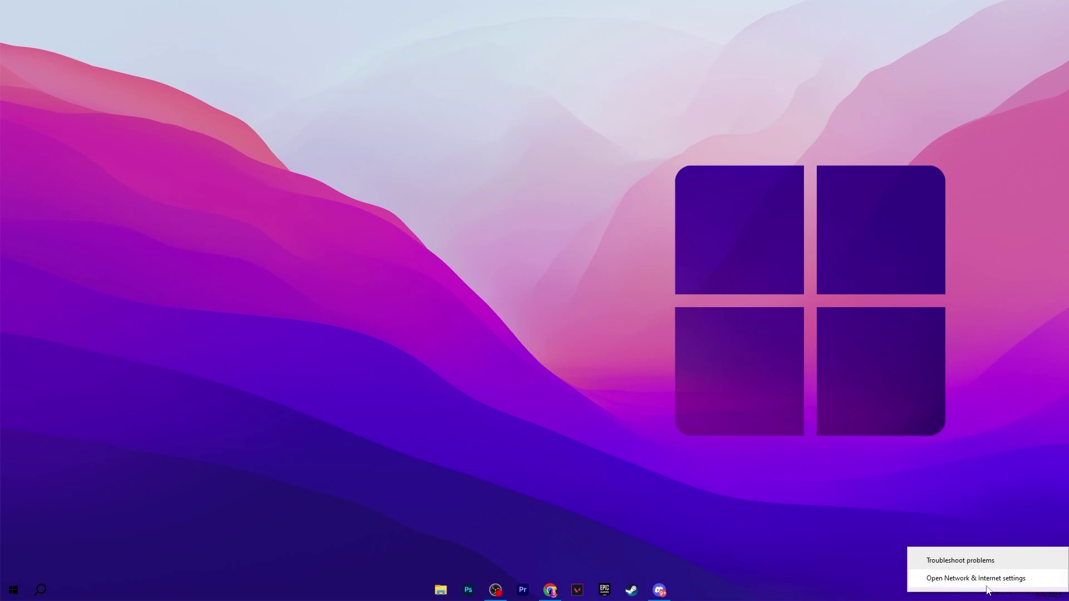
pyautogui.click(952, 577)
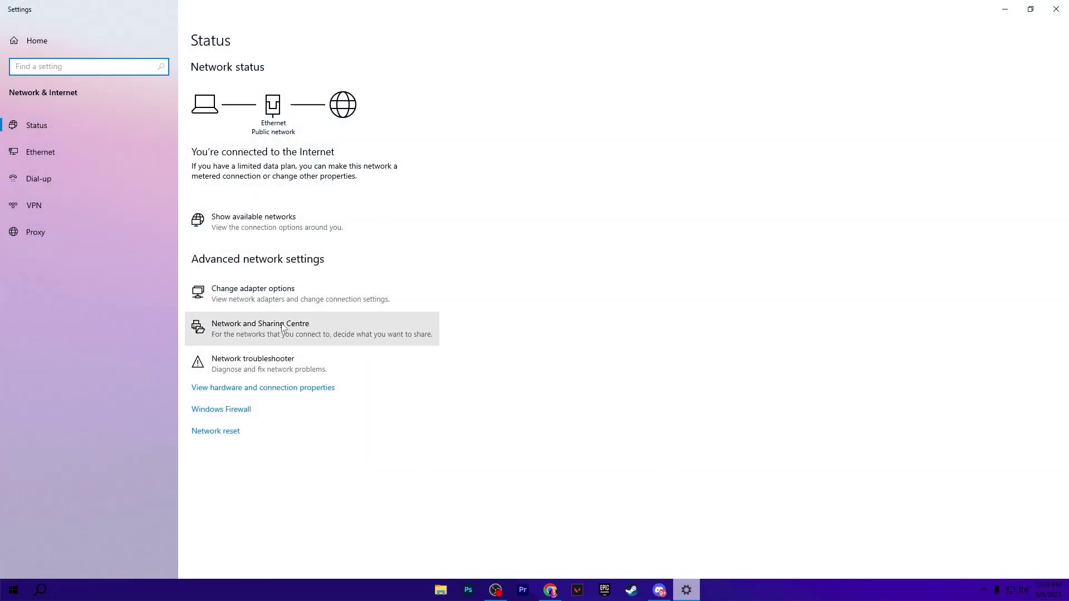
pyautogui.click(251, 293)
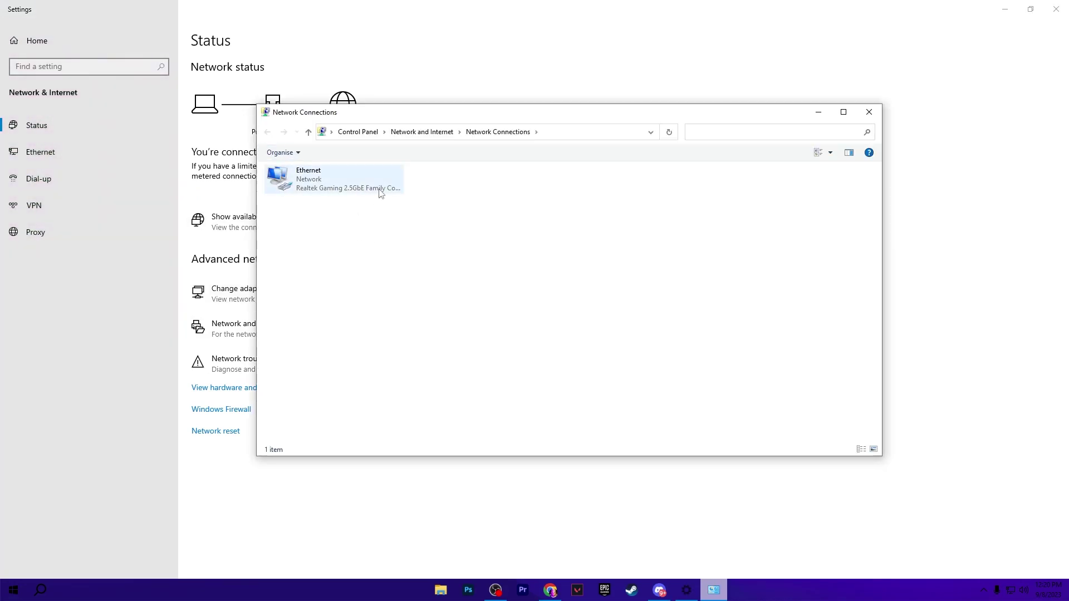
pyautogui.rightClick(319, 181)
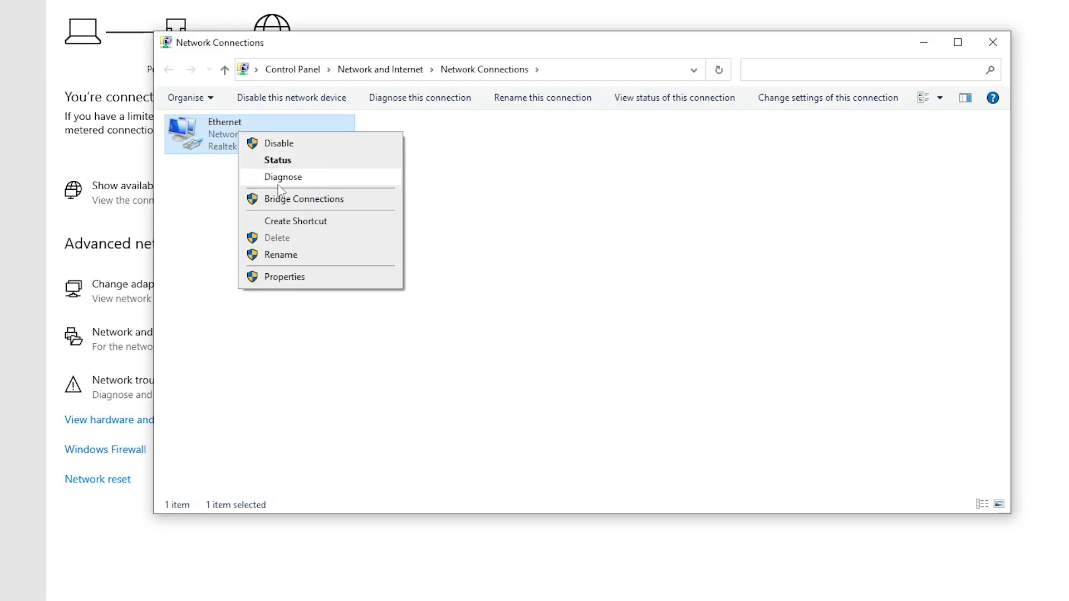
pyautogui.click(281, 276)
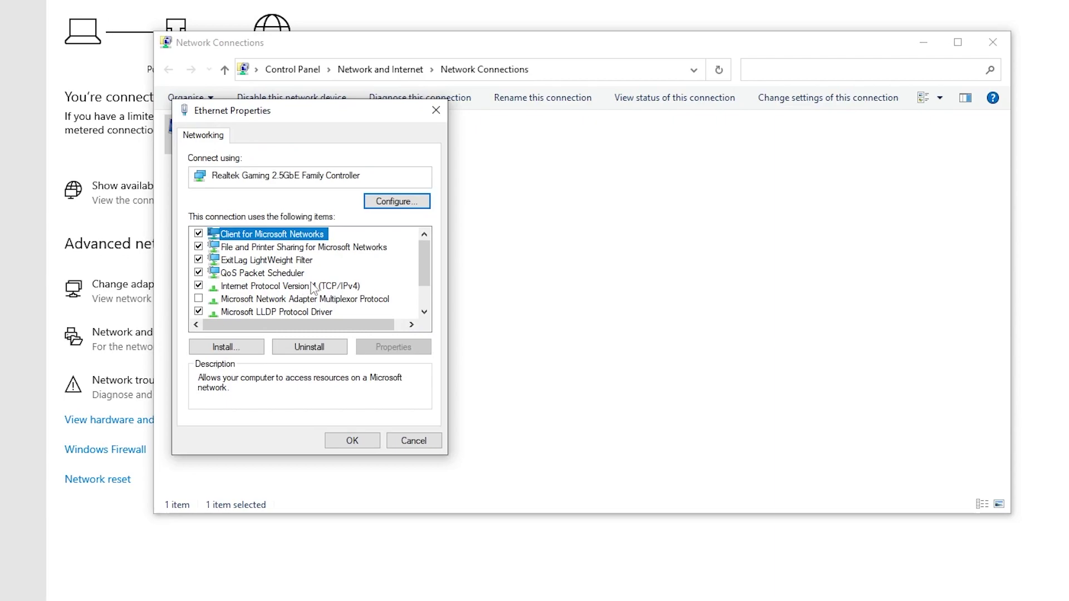
pyautogui.scroll(-1, 314, 289)
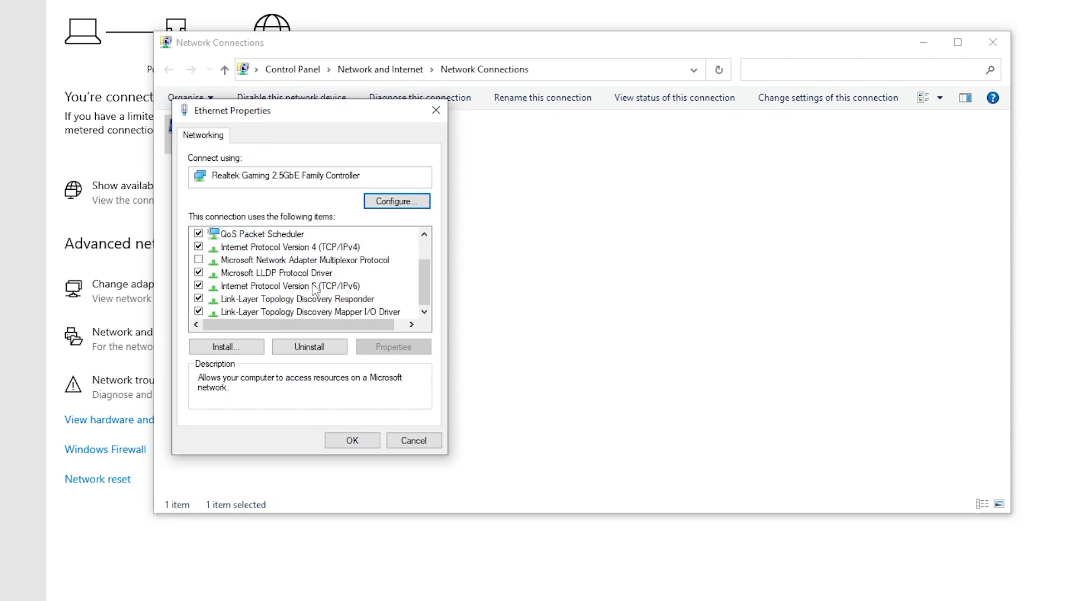
pyautogui.doubleClick(277, 248)
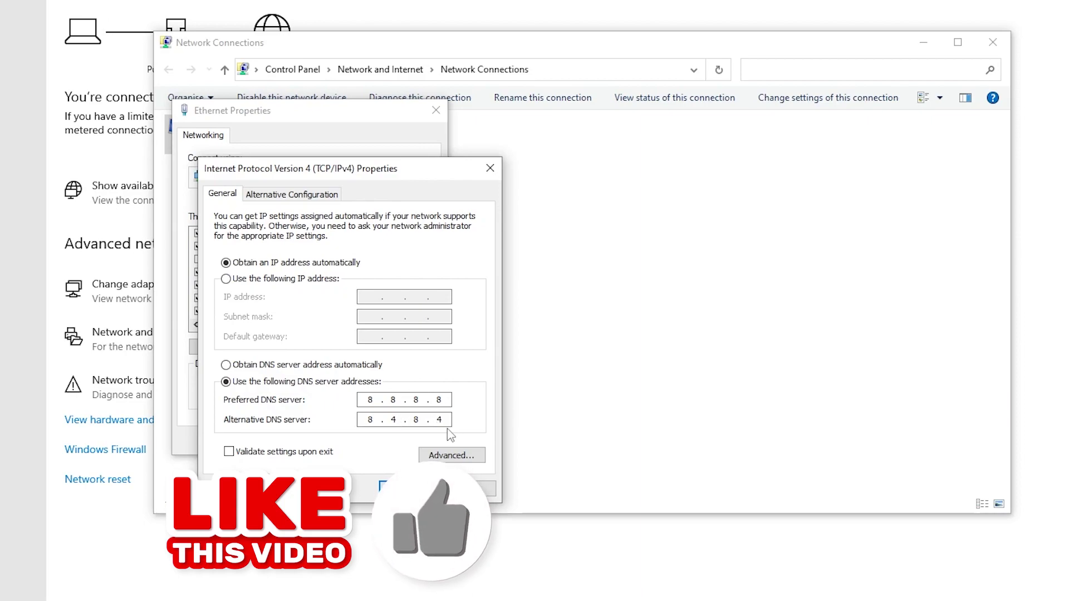
pyautogui.click(392, 487)
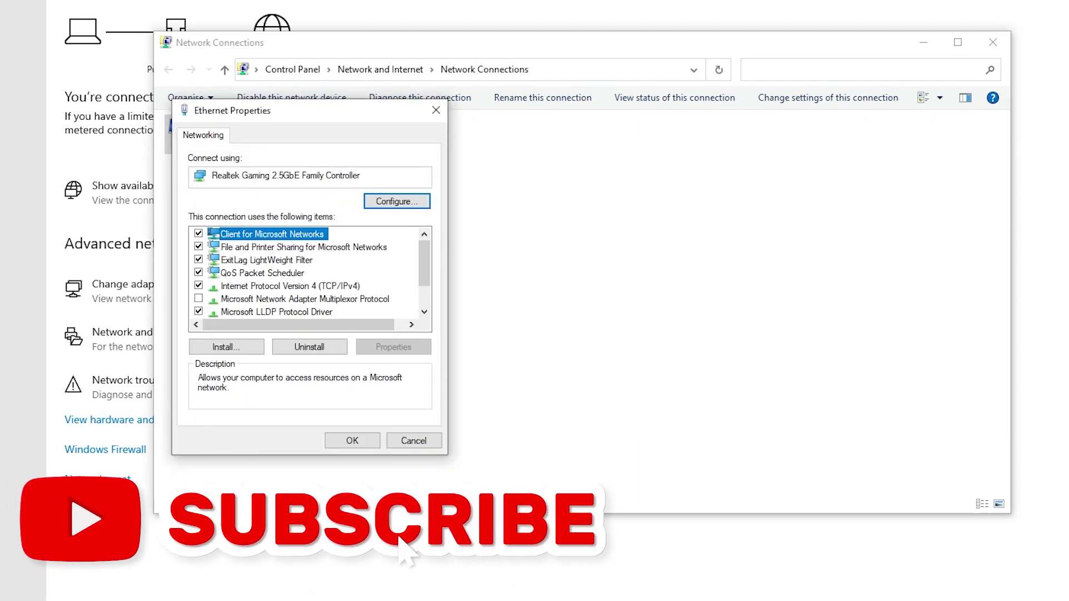
# Open the Realtek controller's Advanced properties; review Energy-Efficient Ethernet and keep Flow Control at Rx & Tx Enabled.
pyautogui.click(397, 202)
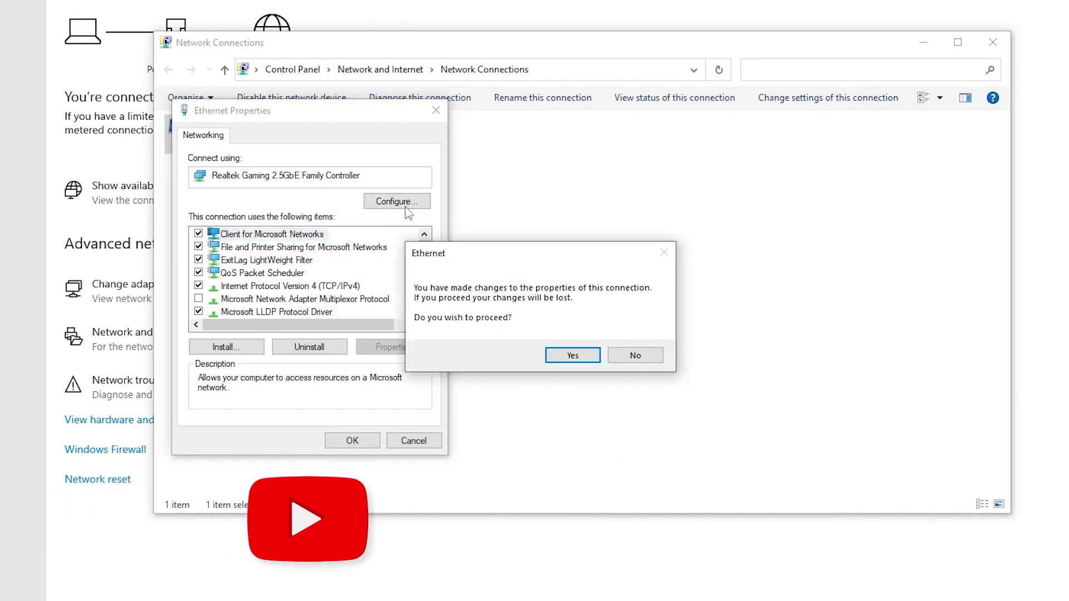
pyautogui.click(573, 356)
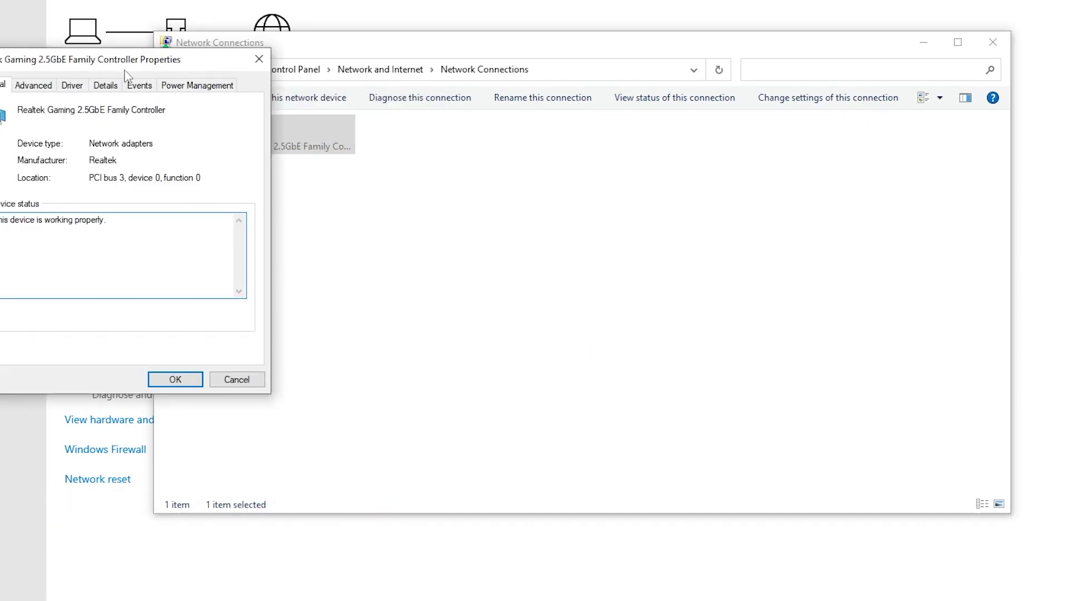
pyautogui.moveTo(121, 62); pyautogui.dragTo(443, 92)
pyautogui.click(384, 116)
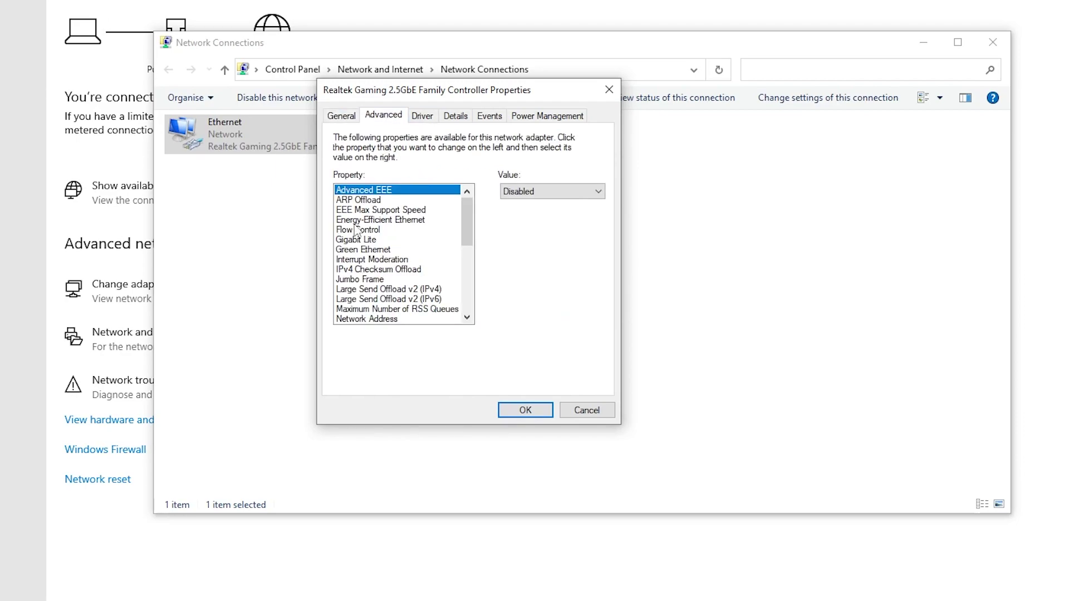
pyautogui.click(400, 221)
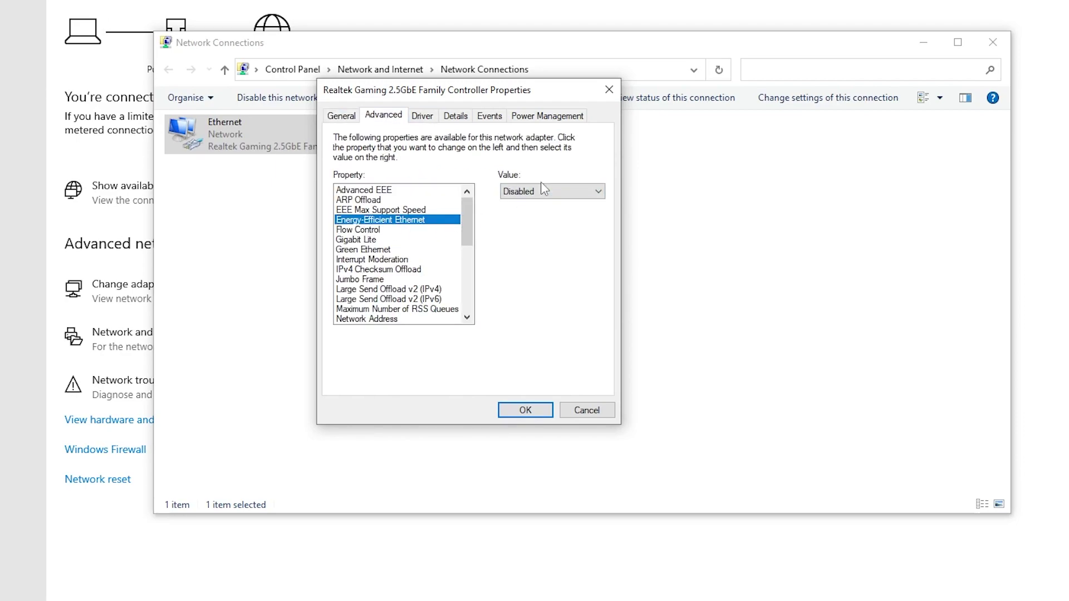
pyautogui.click(351, 231)
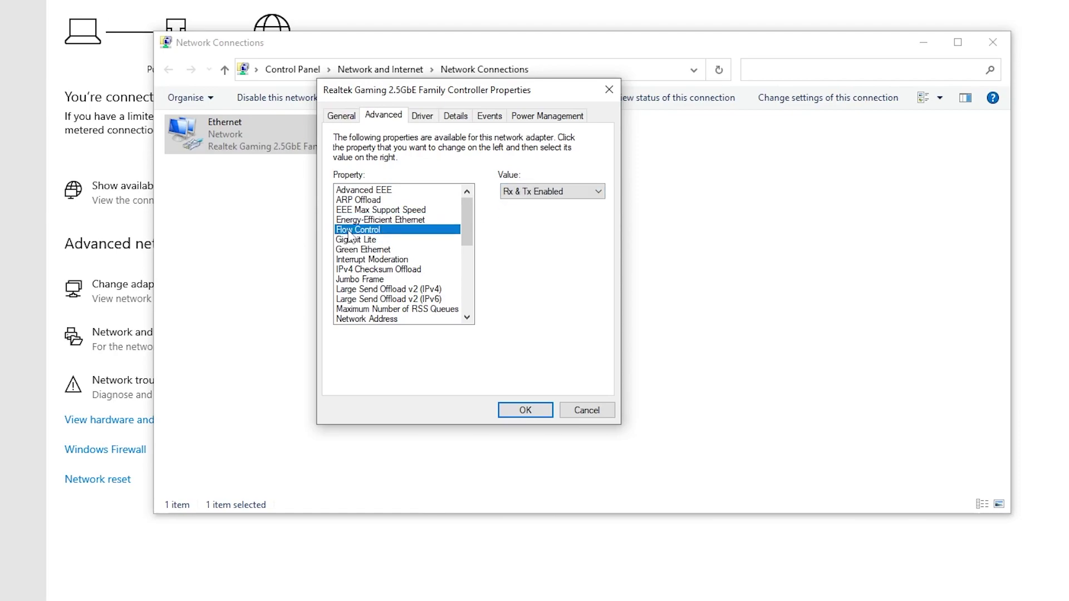
pyautogui.click(552, 191)
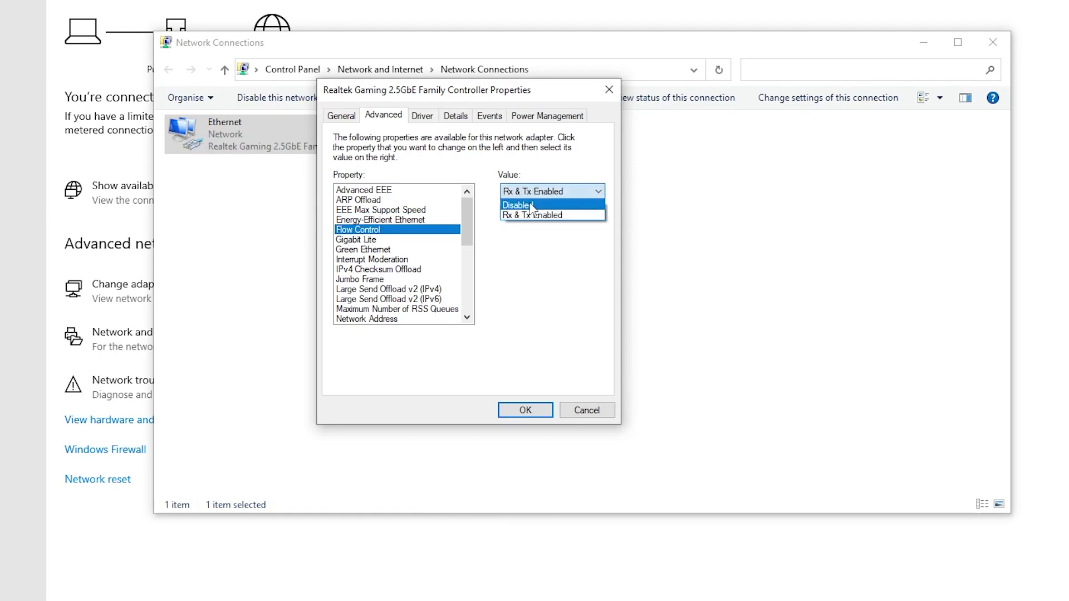
pyautogui.click(560, 216)
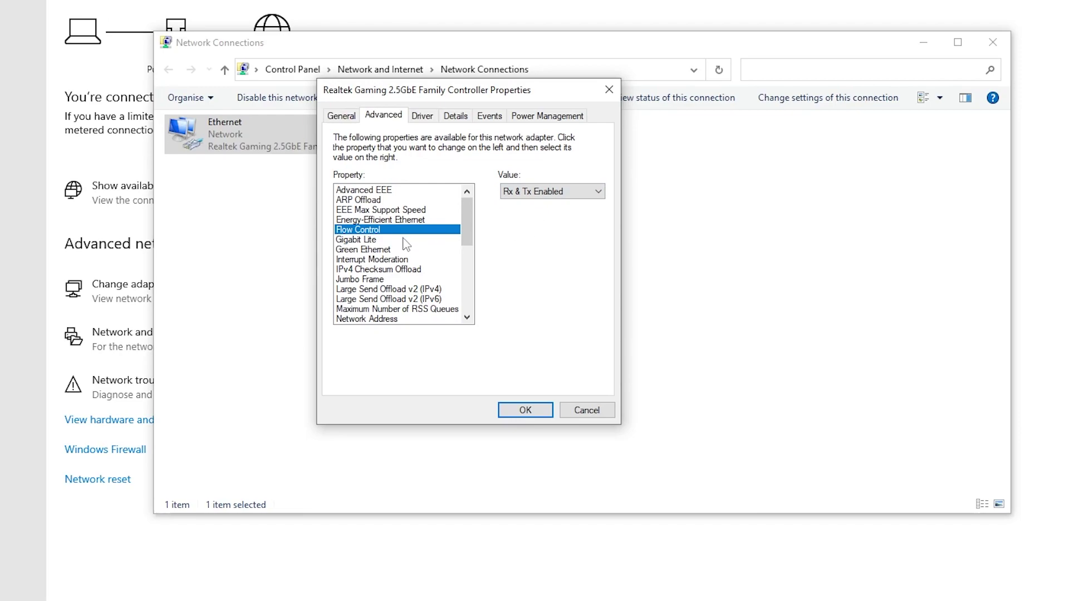
# Review Green Ethernet, Interrupt Moderation and Jumbo Frame, then set Power Saving Mode to Disabled.
pyautogui.click(385, 250)
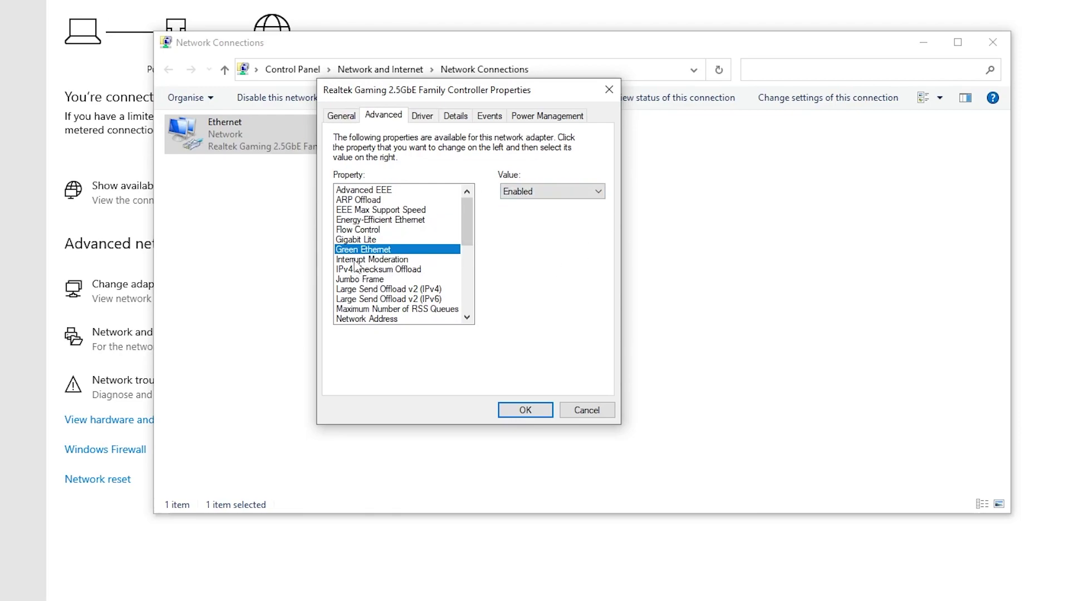
pyautogui.click(372, 260)
pyautogui.click(552, 191)
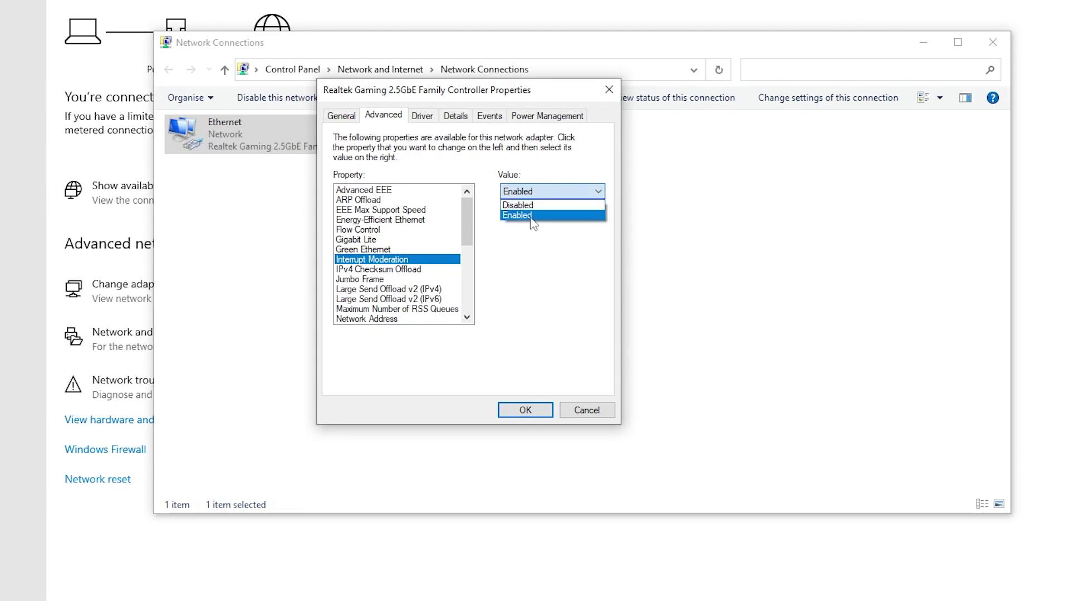
pyautogui.click(357, 280)
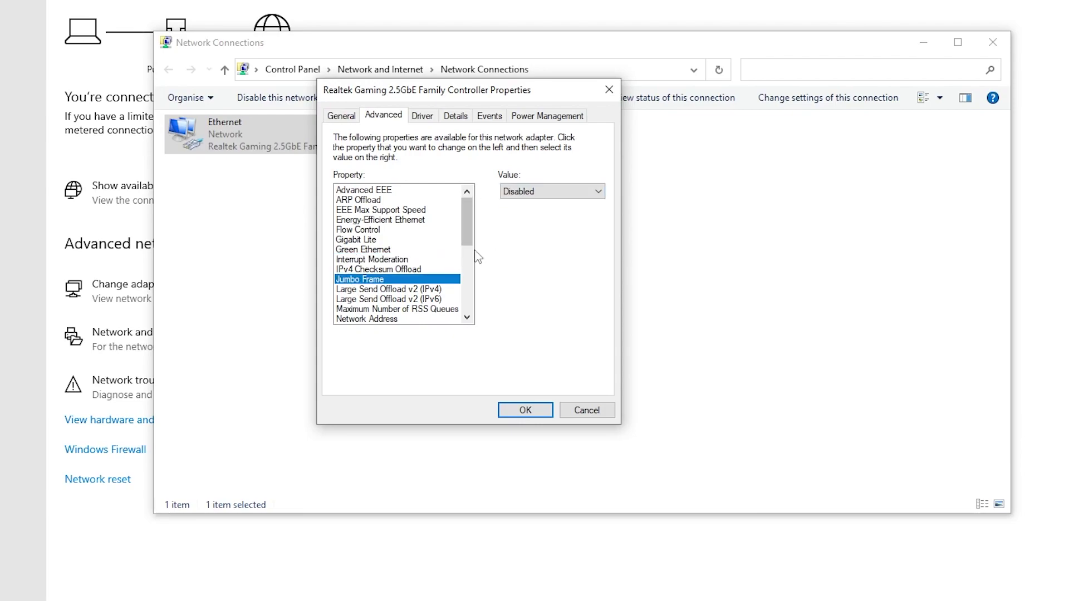
pyautogui.scroll(-2, 434, 235)
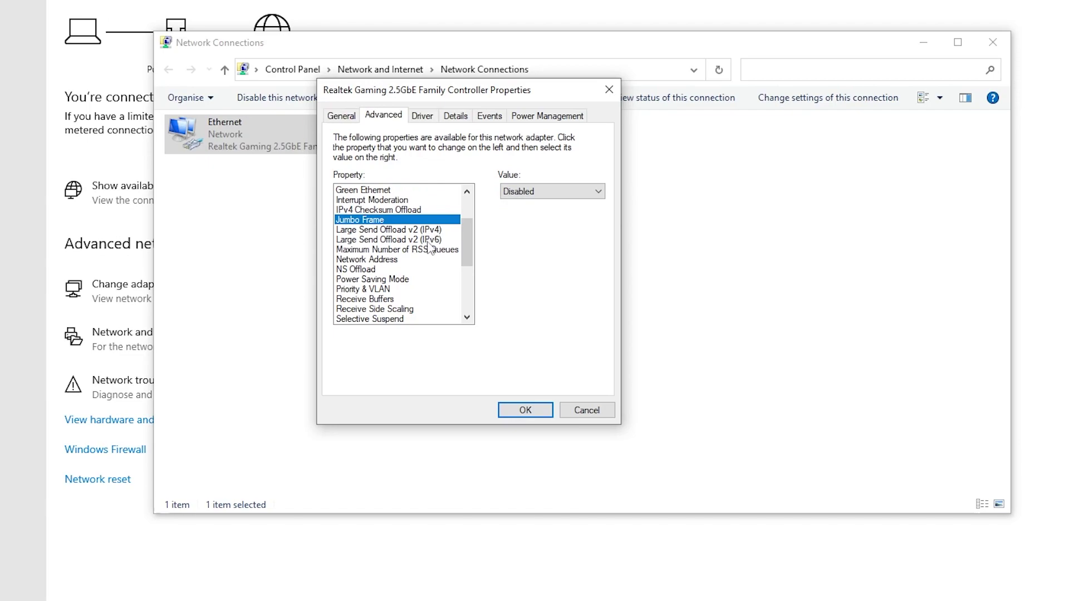
pyautogui.click(368, 280)
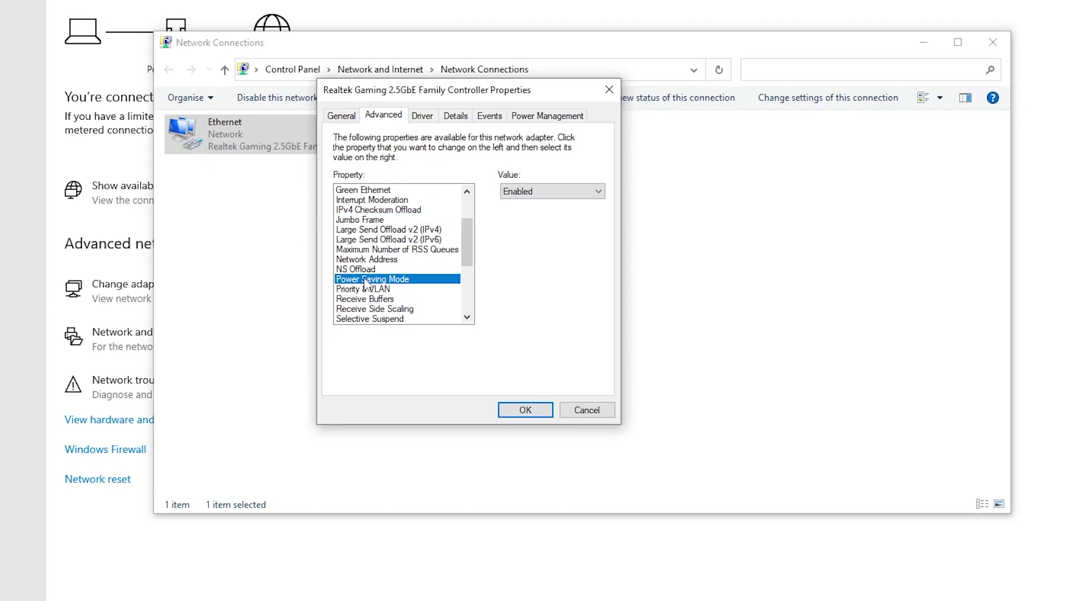
pyautogui.click(552, 192)
pyautogui.click(526, 215)
pyautogui.scroll(-2, 483, 255)
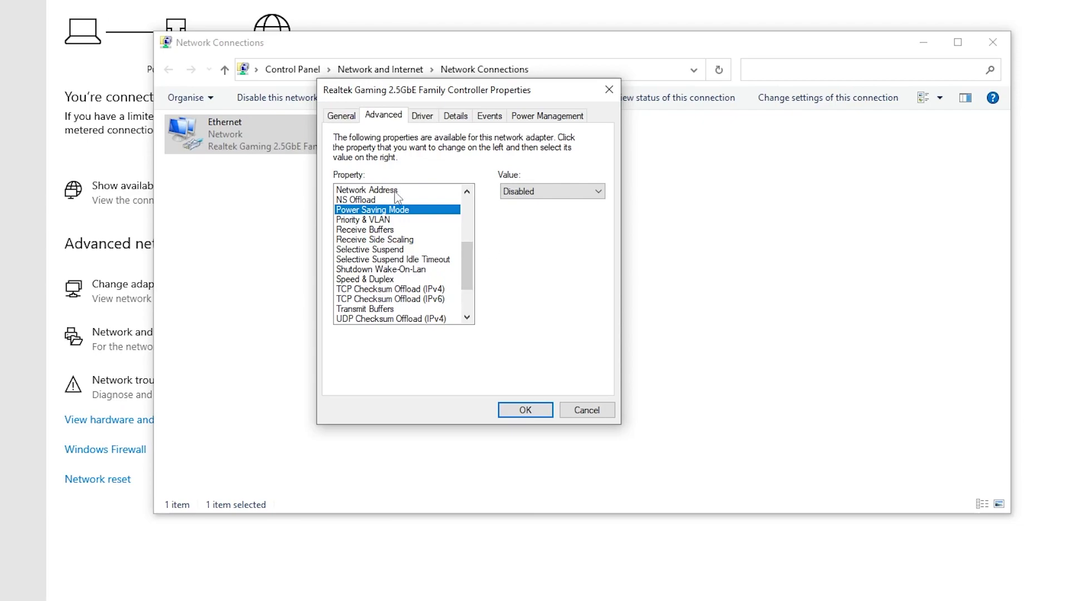
# Stop Windows from turning off the Realtek adapter to save power, then close Network Connections.
pyautogui.click(540, 116)
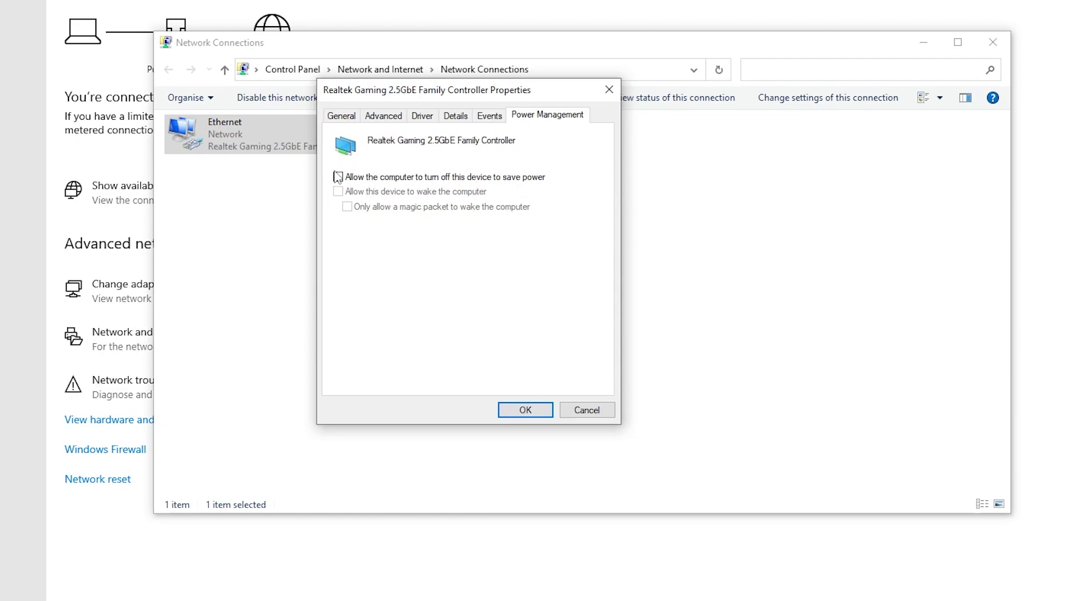
pyautogui.click(525, 411)
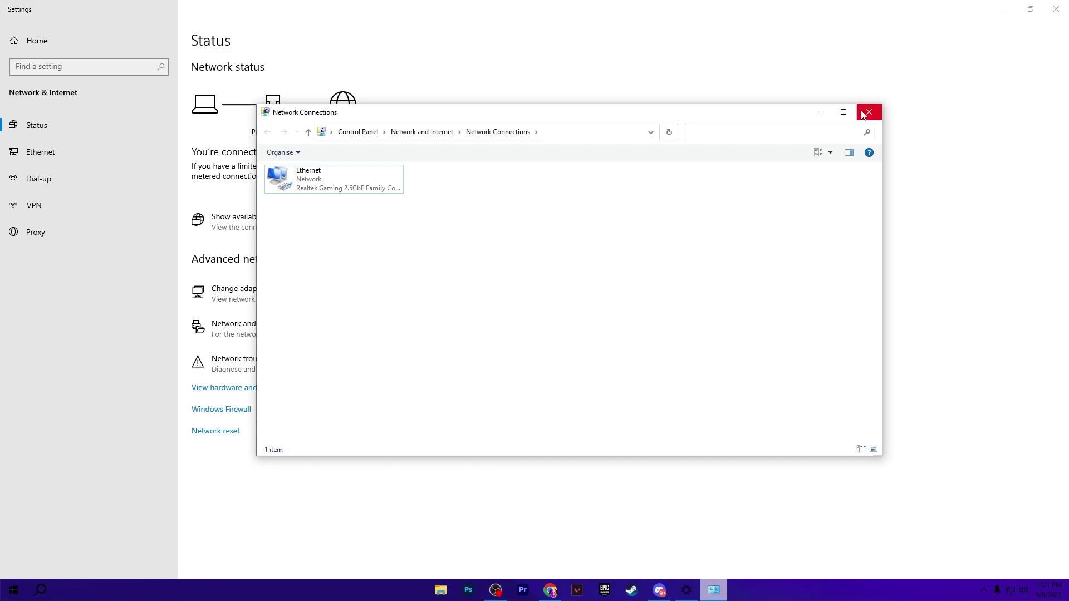
pyautogui.click(869, 112)
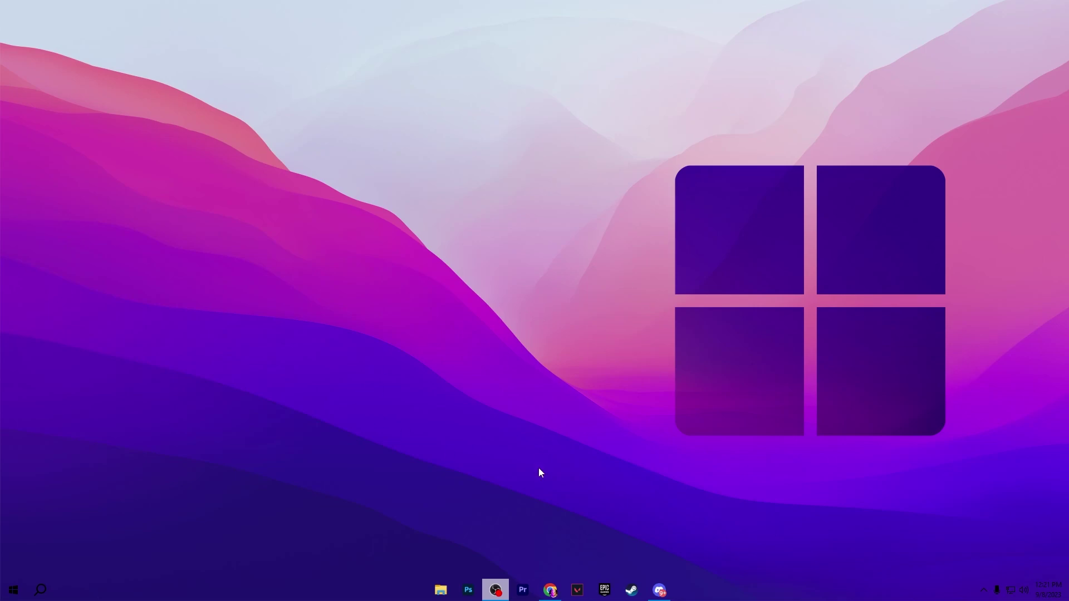
# Get GearUP_1.16.0-win.exe from gearupbooster.com in Chrome, then minimize Chrome to the desktop.
pyautogui.click(549, 591)
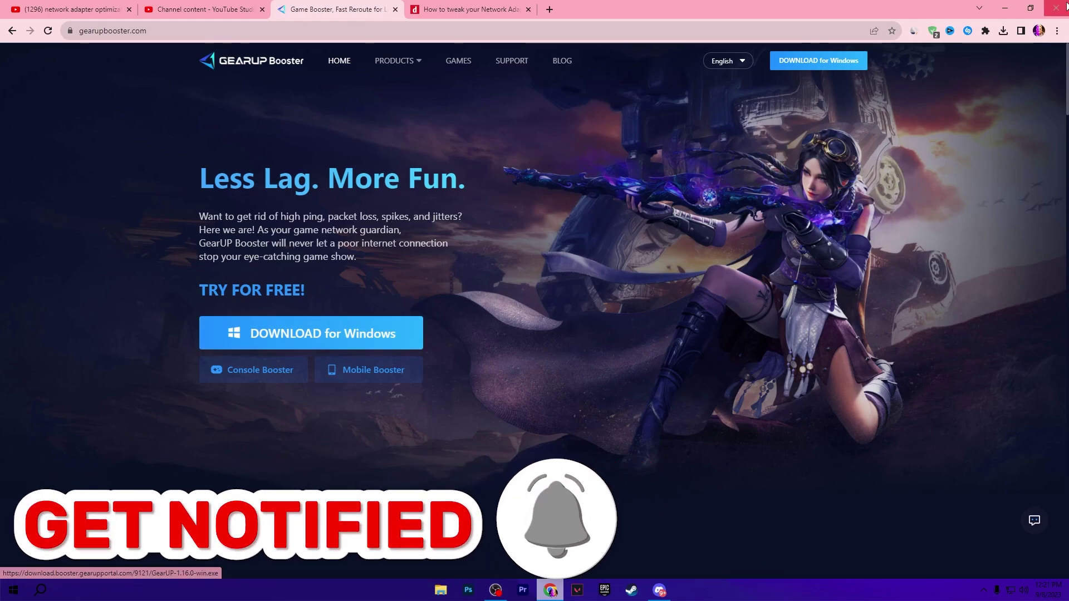
pyautogui.click(1005, 8)
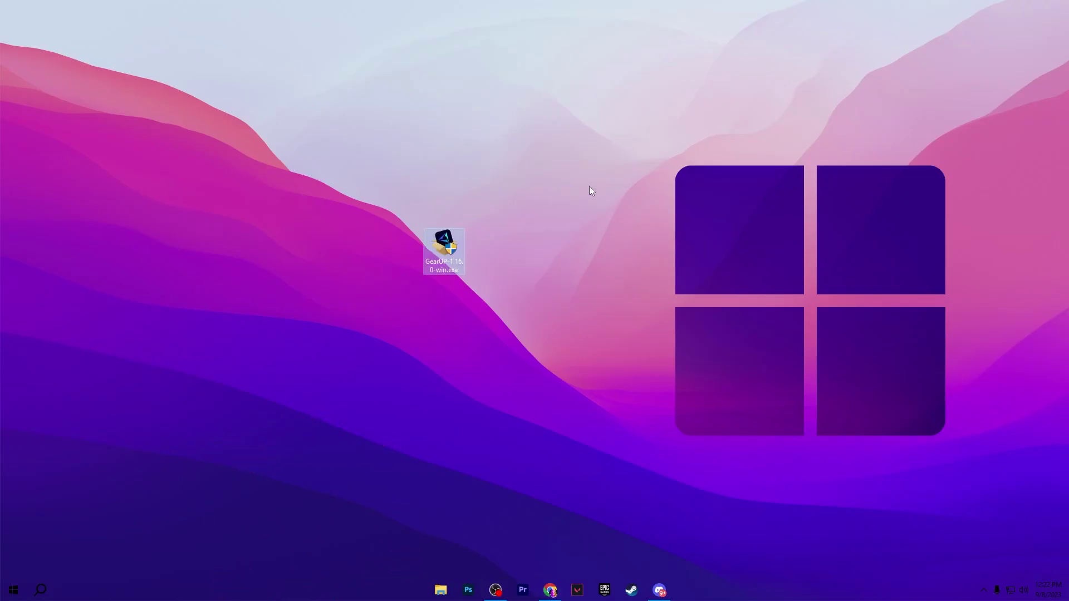
# Install GearUP Booster from the desktop installer, open it and log in to the account.
pyautogui.doubleClick(444, 244)
pyautogui.click(98, 373)
pyautogui.click(477, 320)
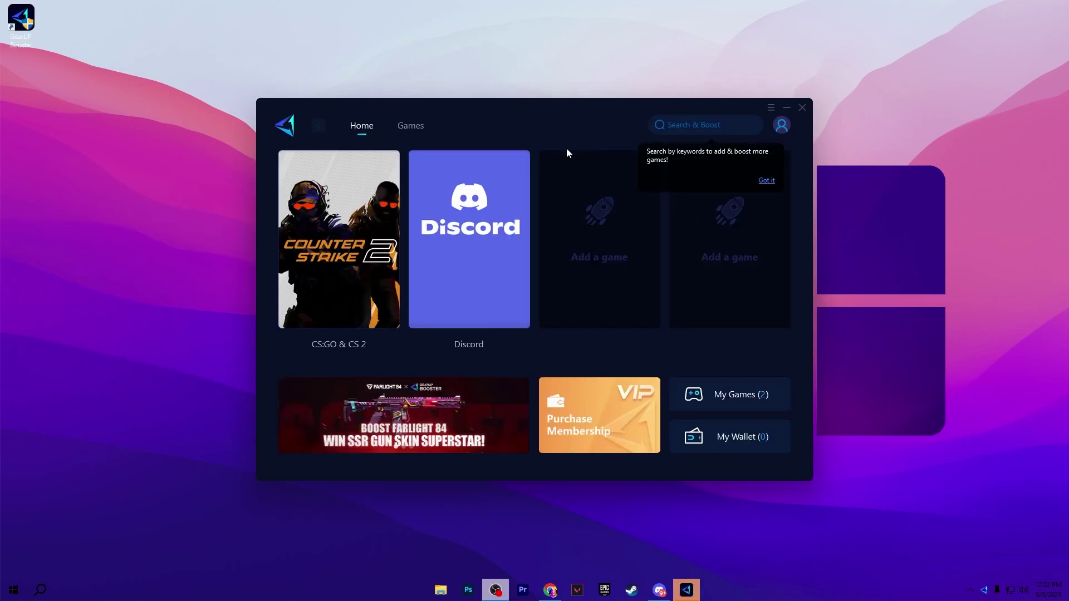
pyautogui.click(781, 125)
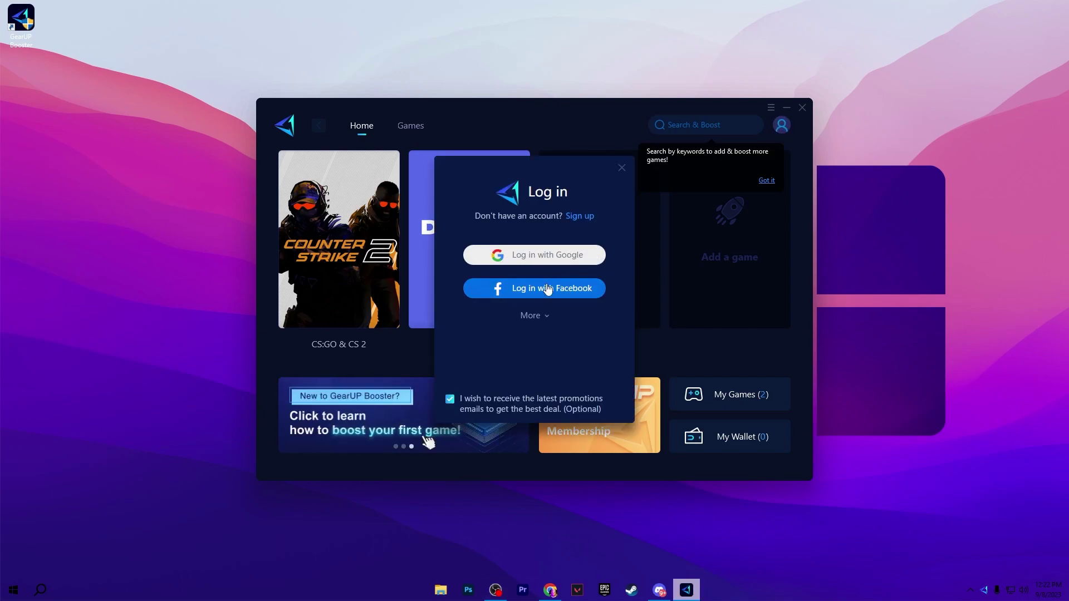
pyautogui.click(543, 291)
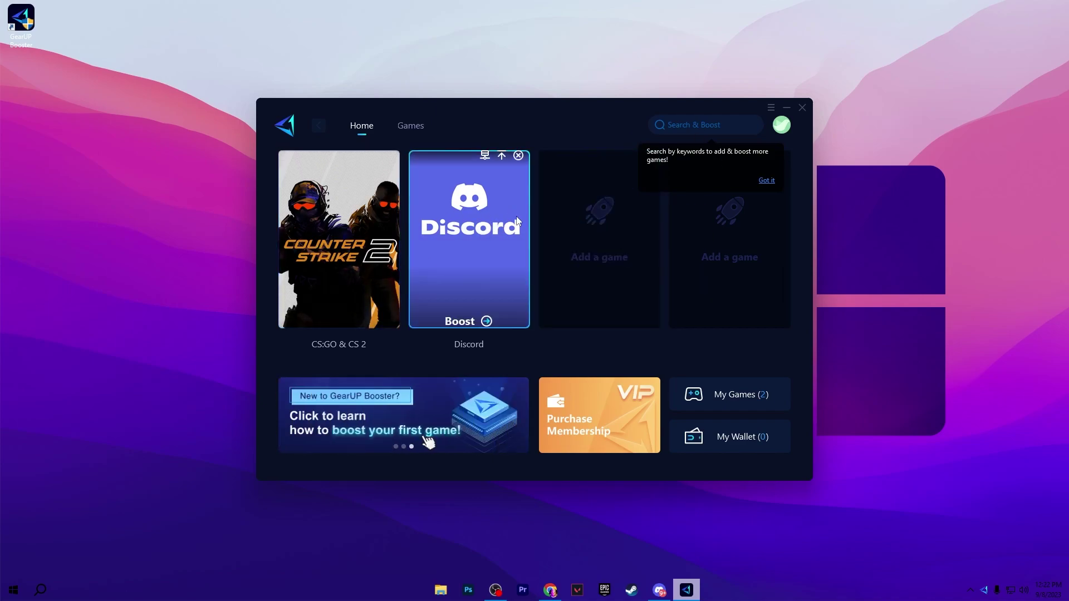
pyautogui.moveTo(468, 239)
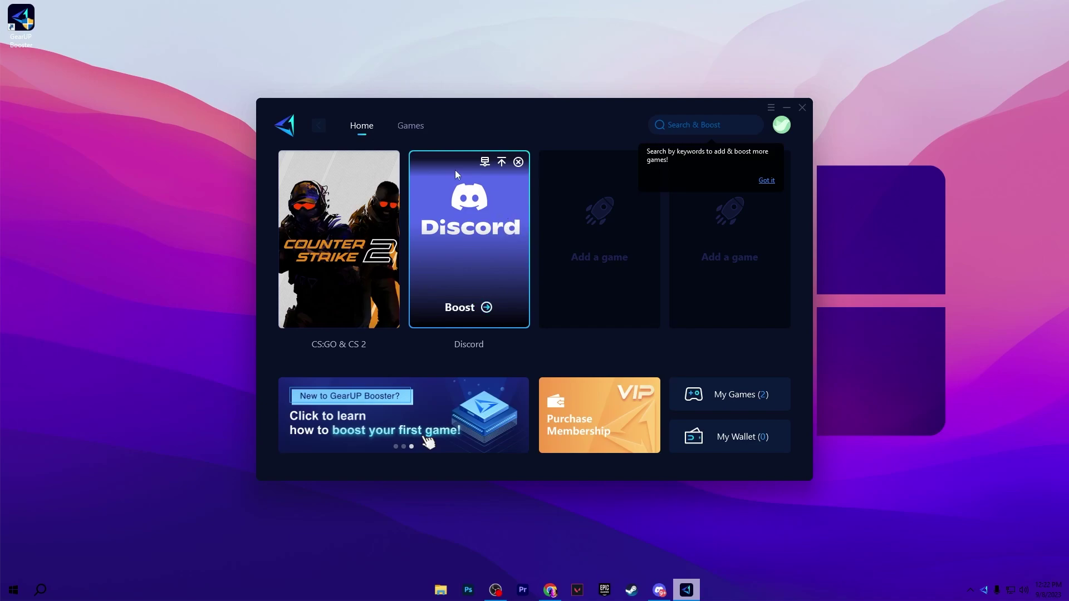
# Search the Games catalogue for 'fortnite' and open Fortnite's Server Region and Node Selection window.
pyautogui.click(411, 125)
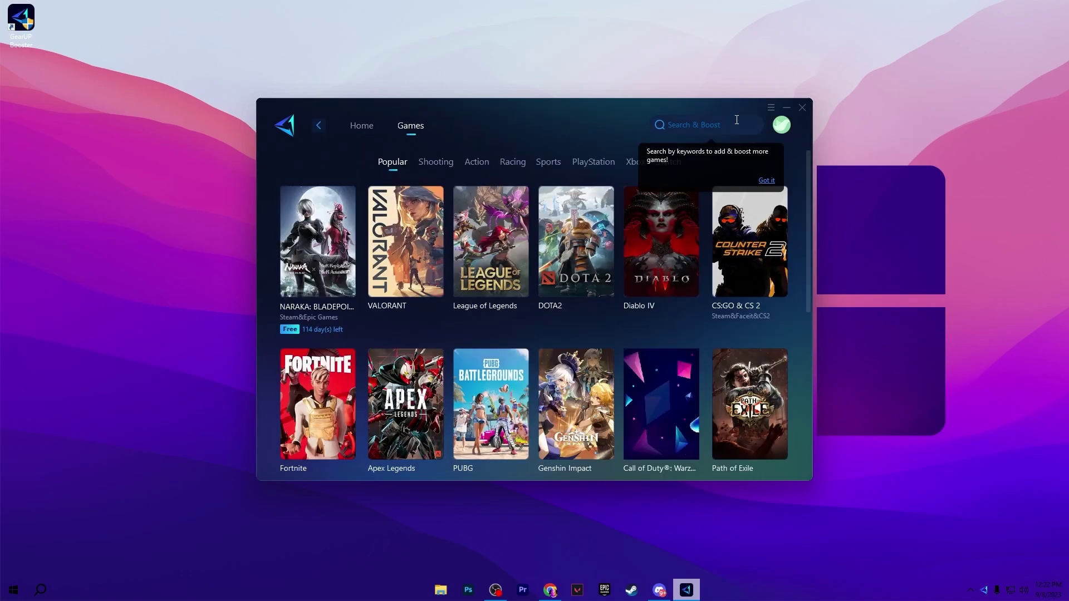
pyautogui.click(720, 126)
pyautogui.write('f')
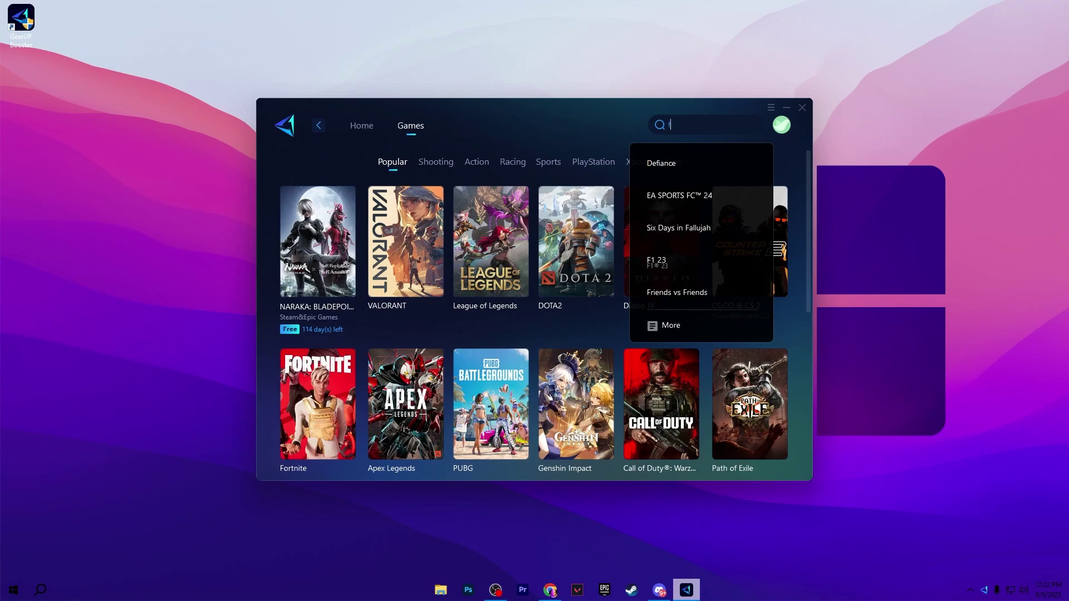
pyautogui.write('ortnite')
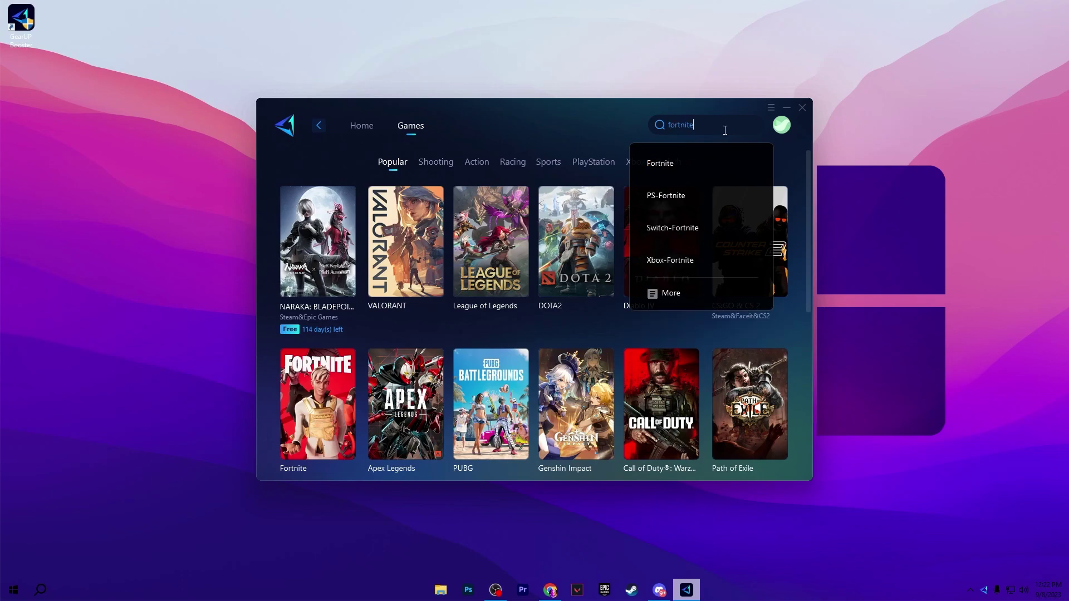
pyautogui.click(685, 165)
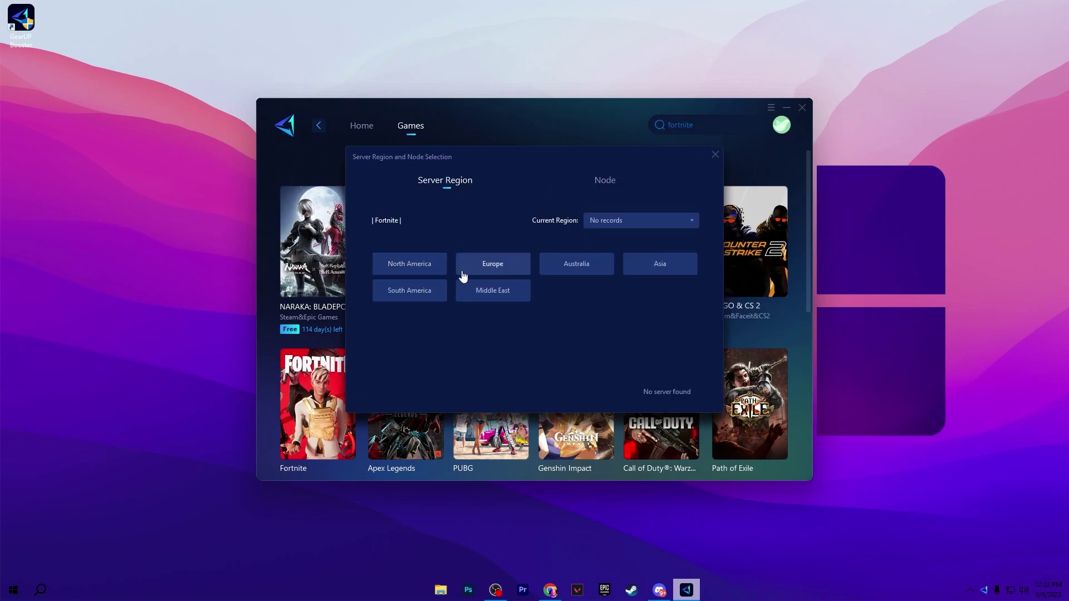